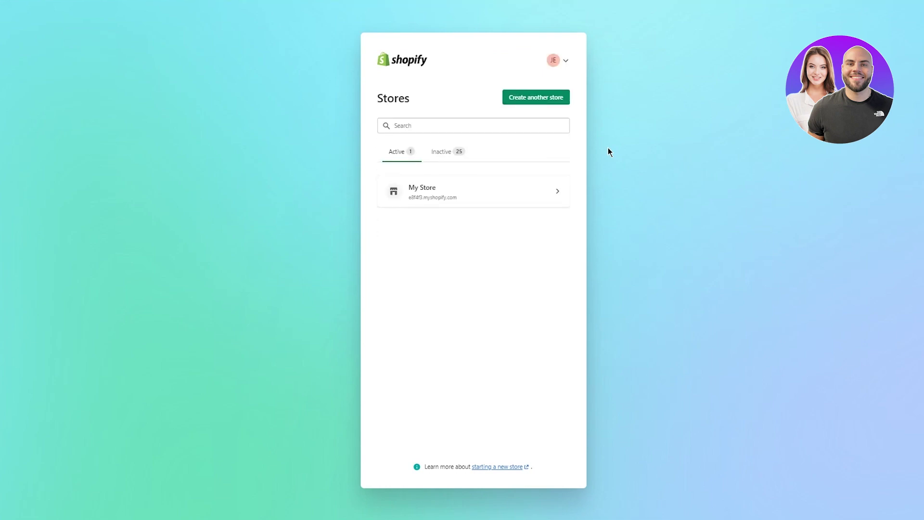
Open My Store and launch the installed CJDropshipping app.
click(432, 206)
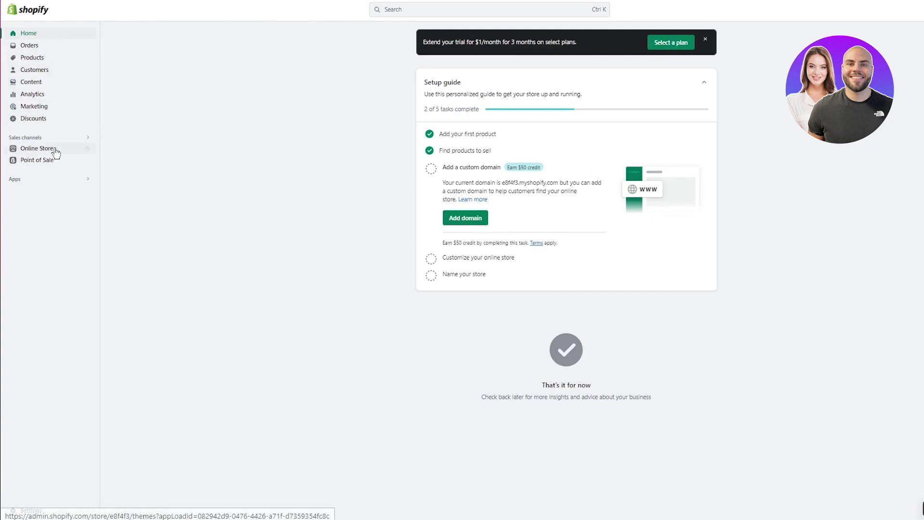
click(29, 180)
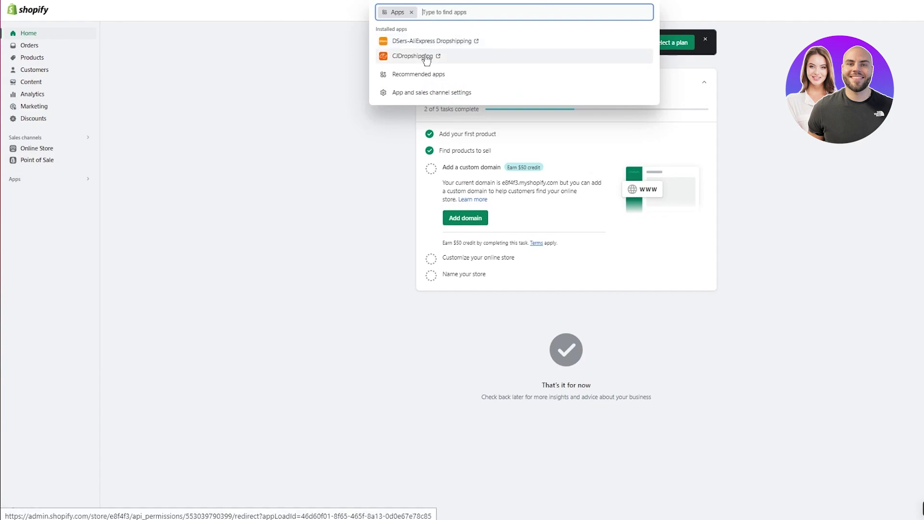
click(419, 56)
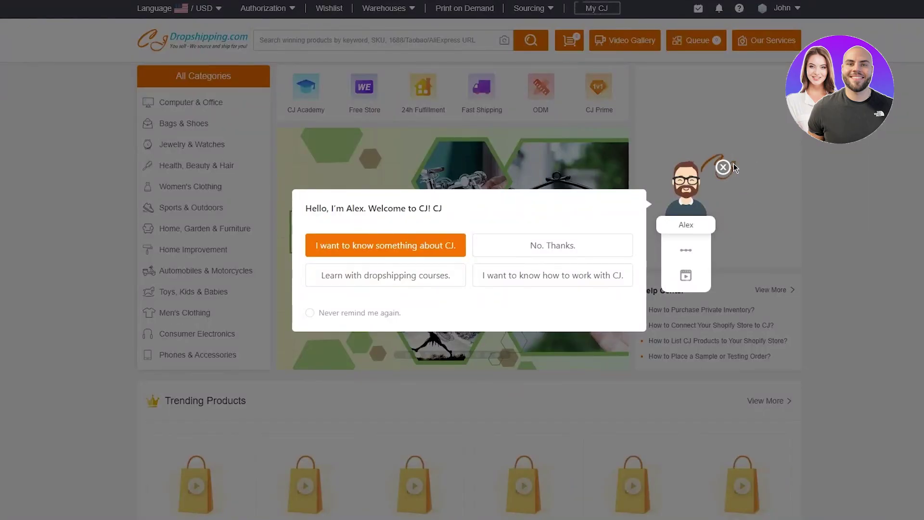
Dismiss the CJ welcome assistant and look over the trending products on the home page.
click(728, 166)
scroll(226, 104, down, 5)
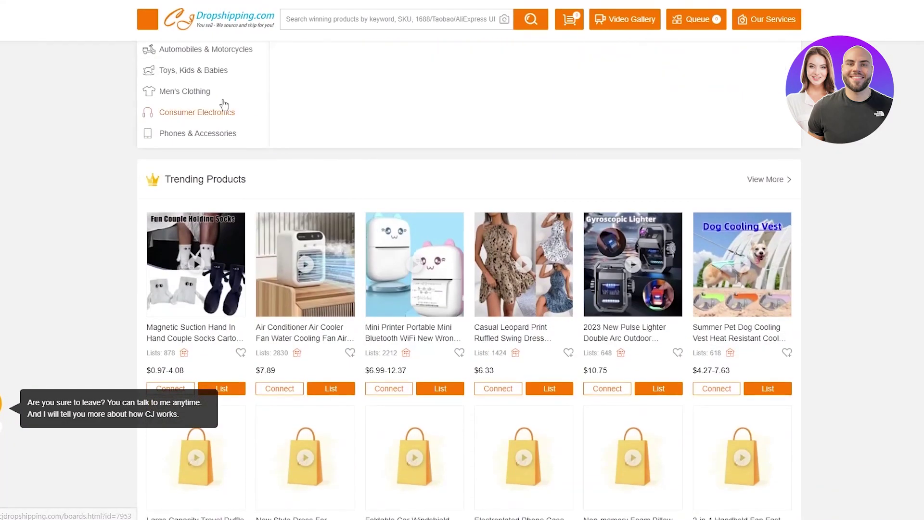
scroll(226, 104, up, 5)
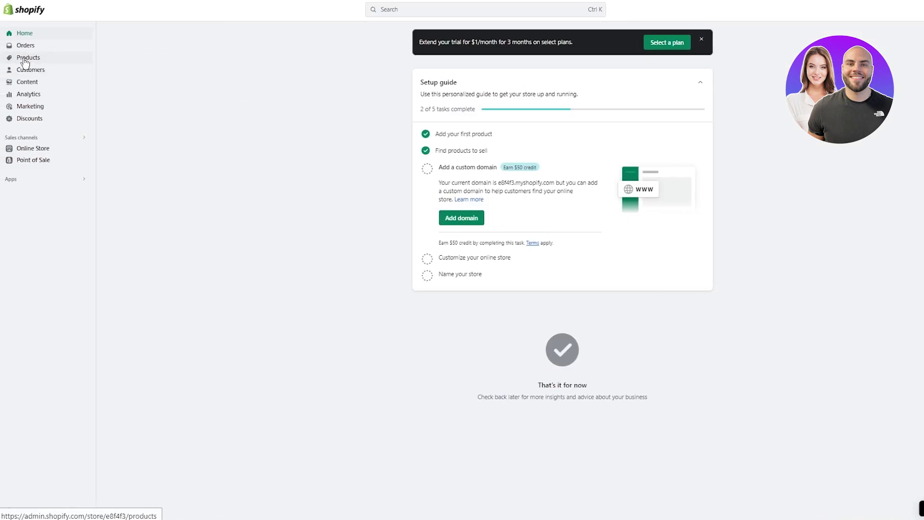
Open the store's product list in Shopify and the product Connection list in the My CJ dashboard.
click(25, 59)
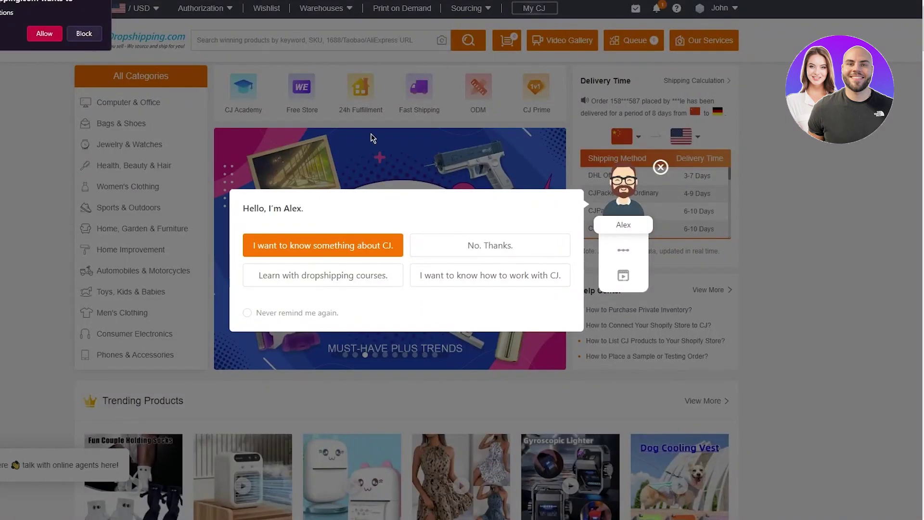
click(660, 167)
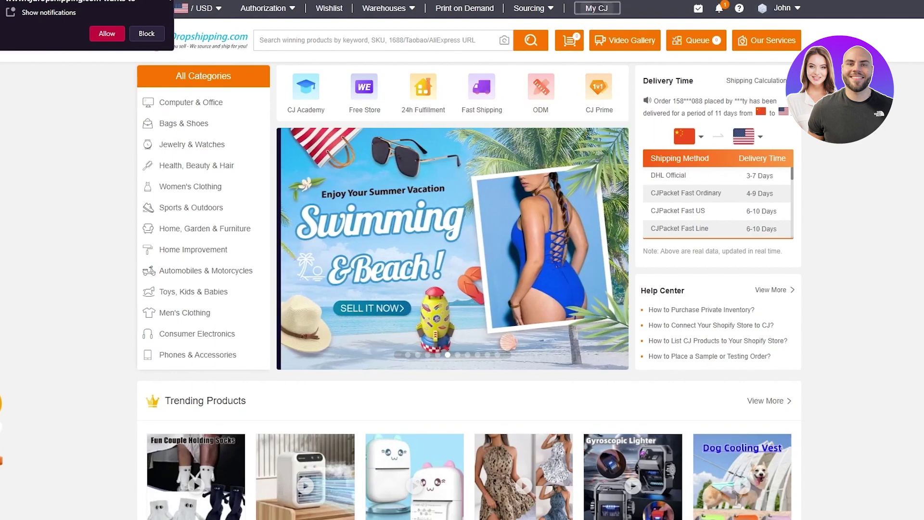
click(72, 82)
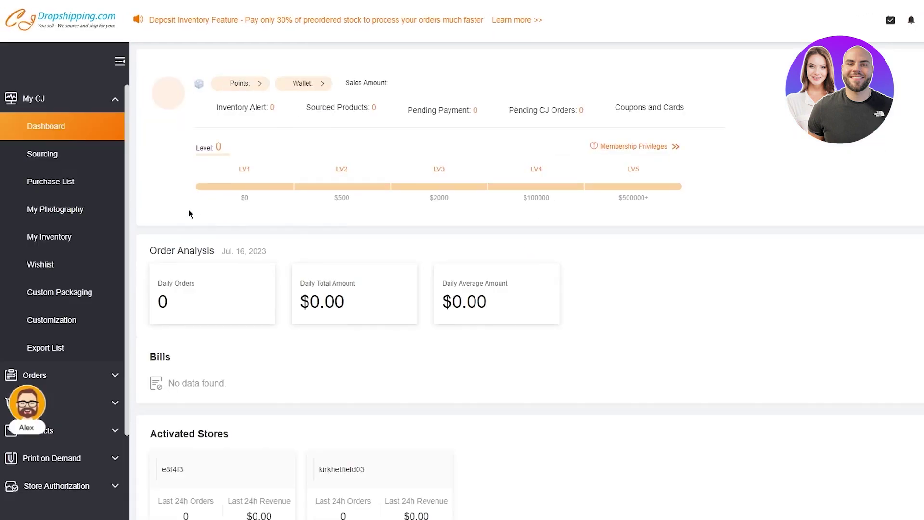
scroll(86, 161, down, 3)
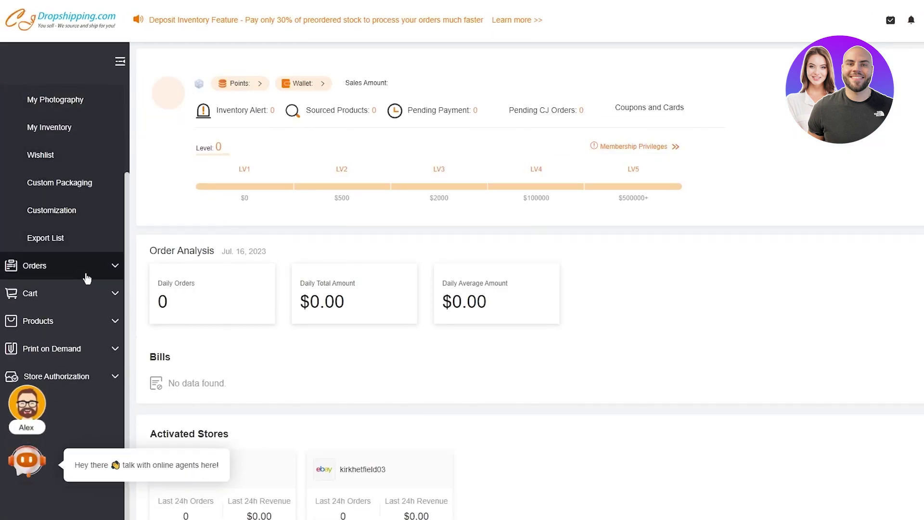
click(75, 331)
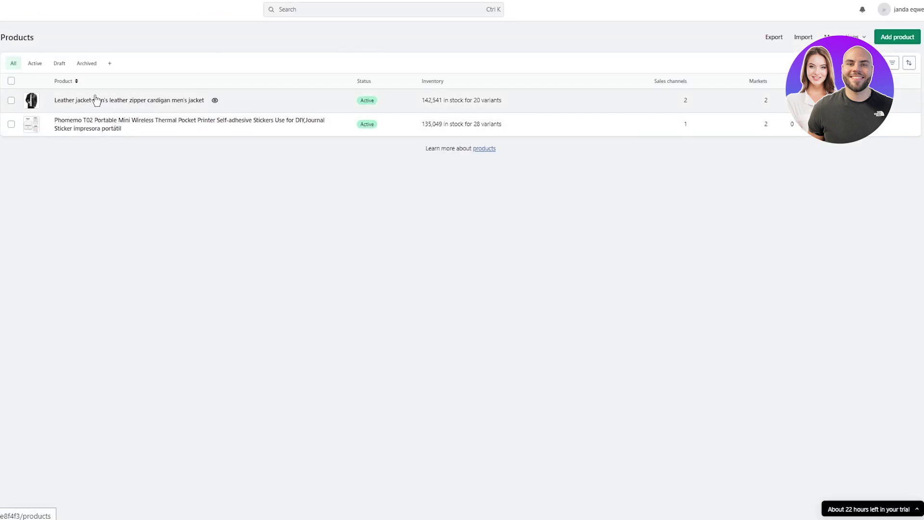
Open the men's leather zipper cardigan jacket in Shopify and its linked CJ product page.
click(94, 100)
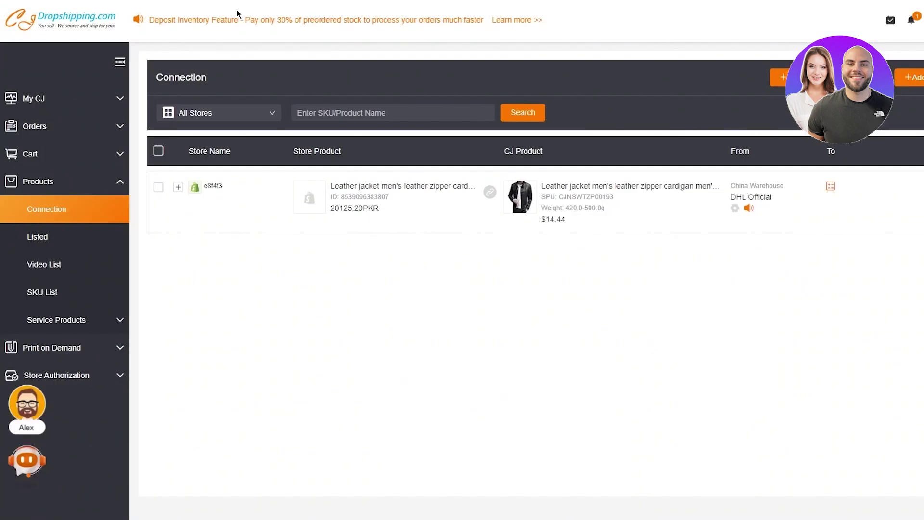
right_click(591, 185)
click(619, 193)
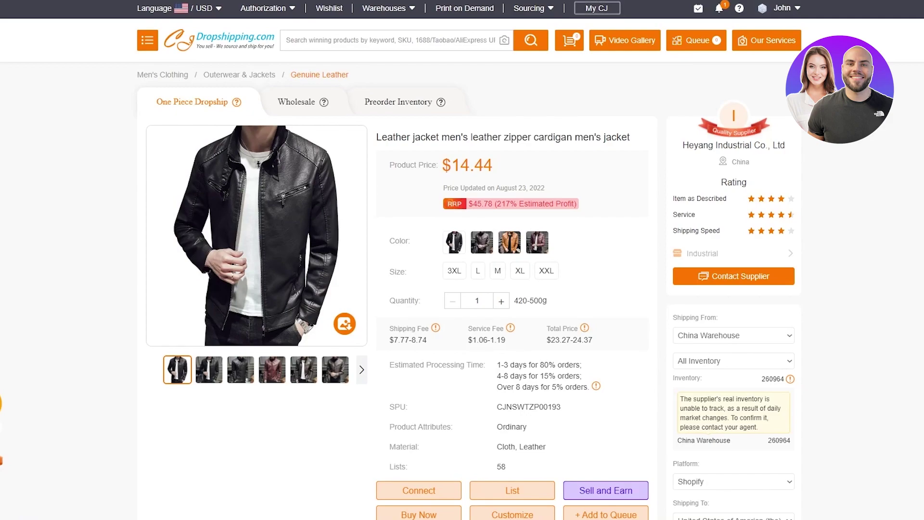
Look through the leather jacket's details and description photos on its CJ product page.
scroll(594, 276, down, 5)
scroll(593, 276, up, 5)
scroll(490, 307, down, 1)
scroll(490, 307, down, 20)
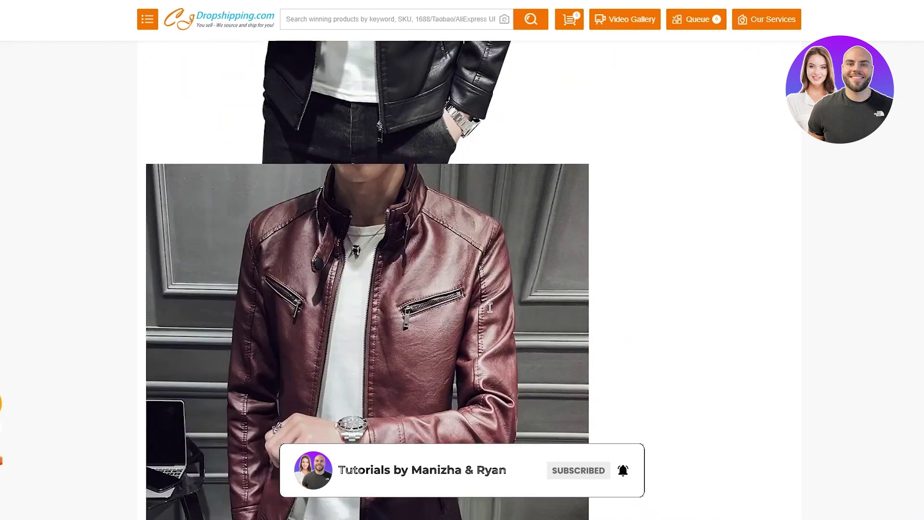
scroll(490, 307, up, 20)
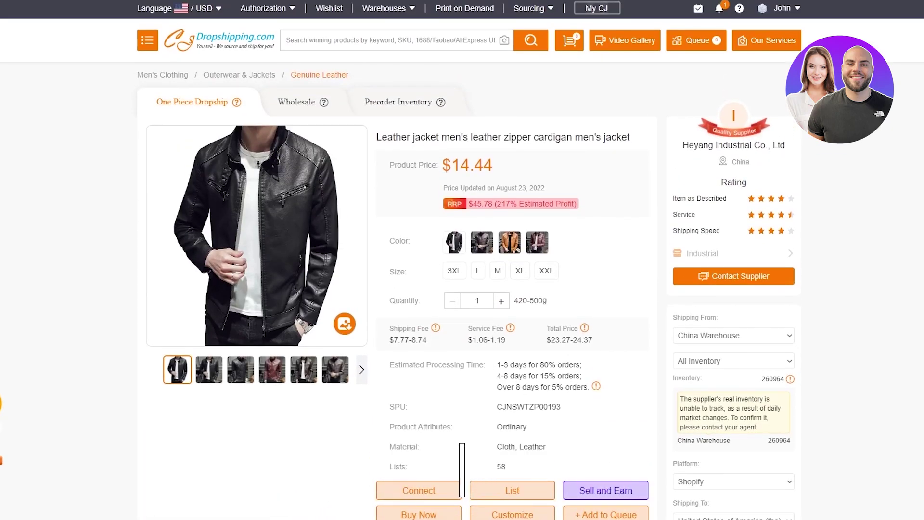
scroll(697, 240, down, 3)
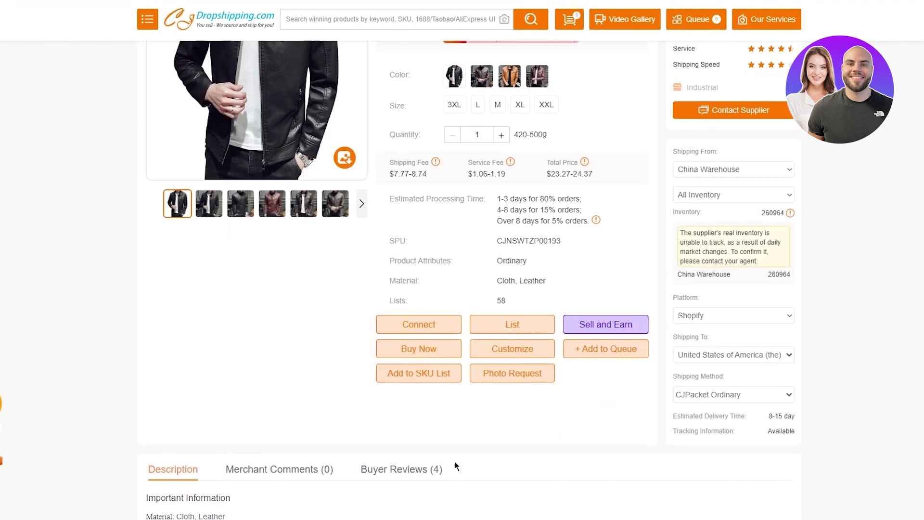
Show the leather jacket's buyer reviews and read through the ratings, comments and review export options.
click(406, 470)
scroll(247, 402, down, 3)
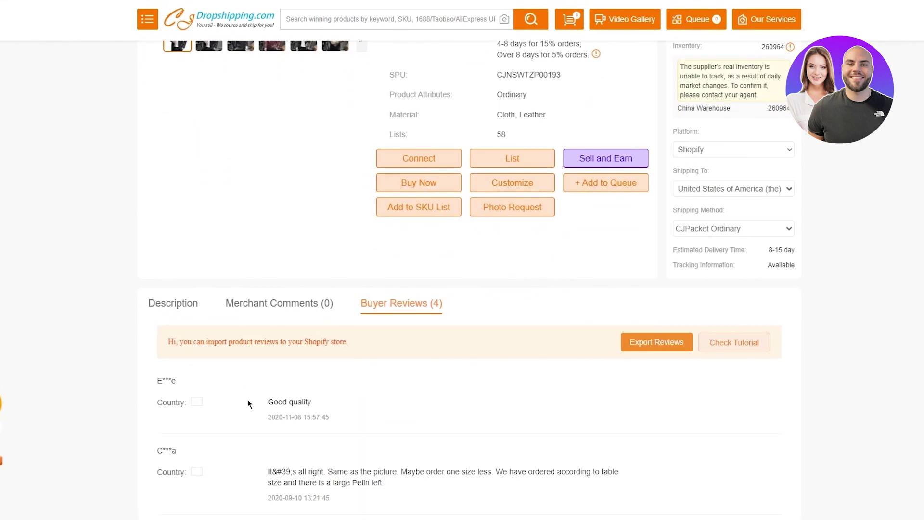
scroll(186, 326, down, 4)
scroll(125, 269, down, 1)
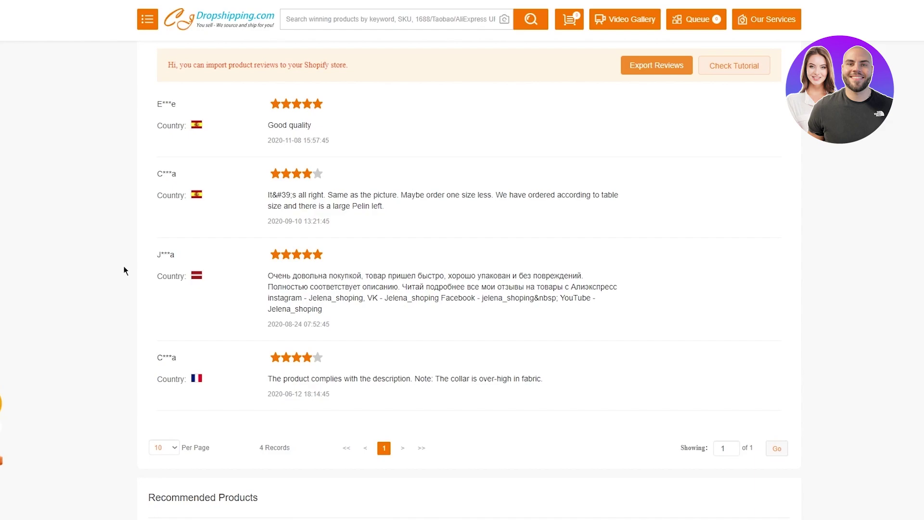
scroll(124, 270, down, 5)
scroll(135, 272, up, 4)
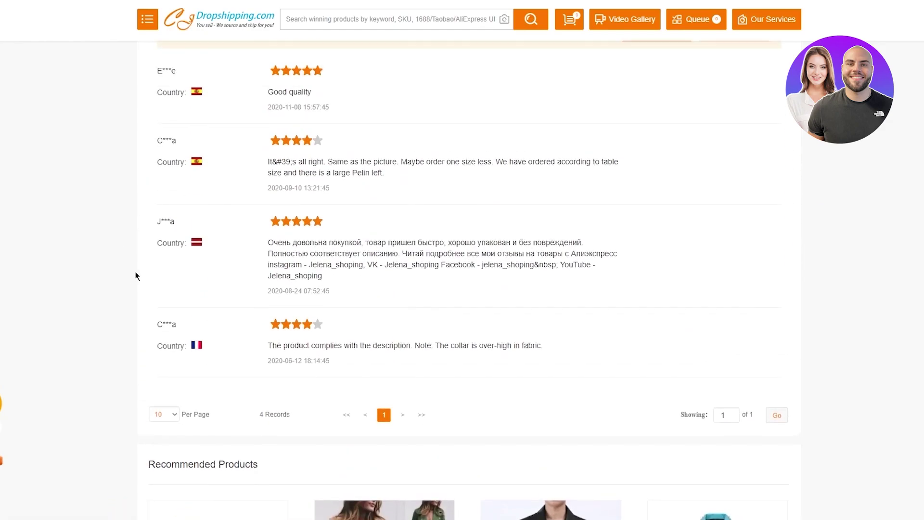
scroll(136, 272, up, 2)
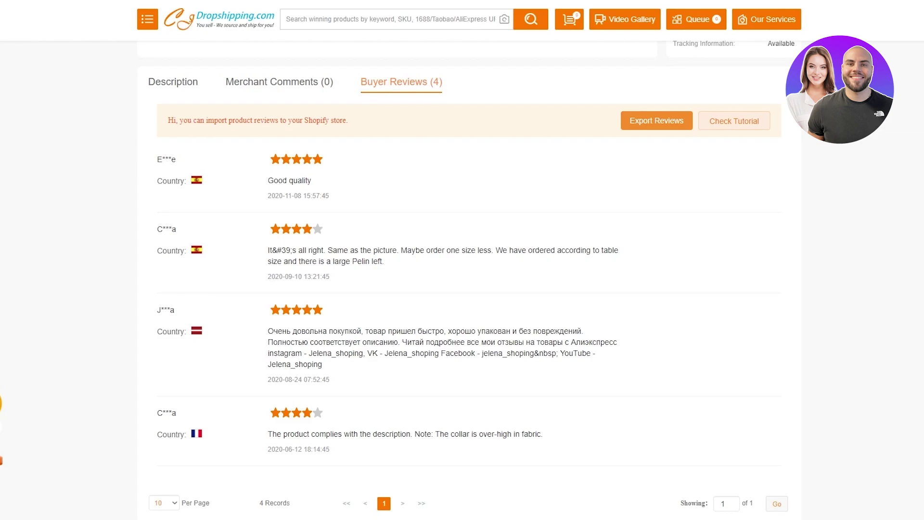
scroll(365, 184, down, 2)
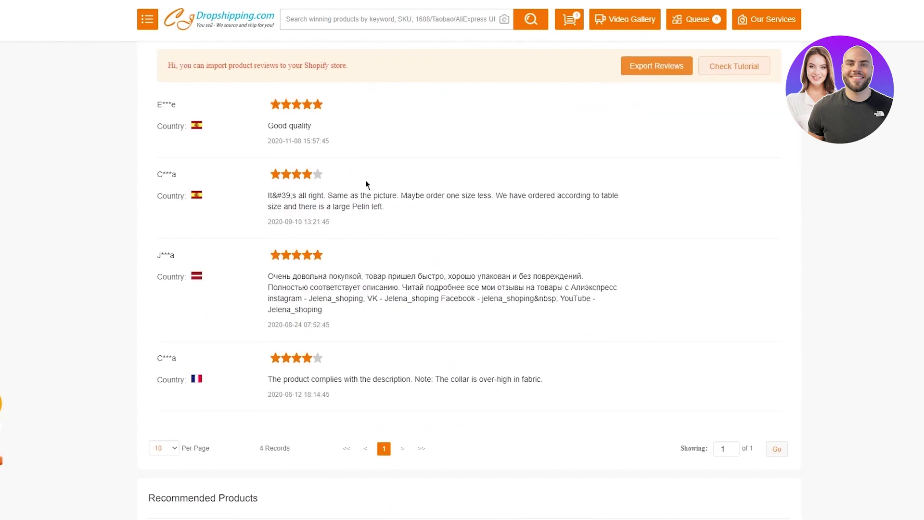
scroll(366, 184, up, 2)
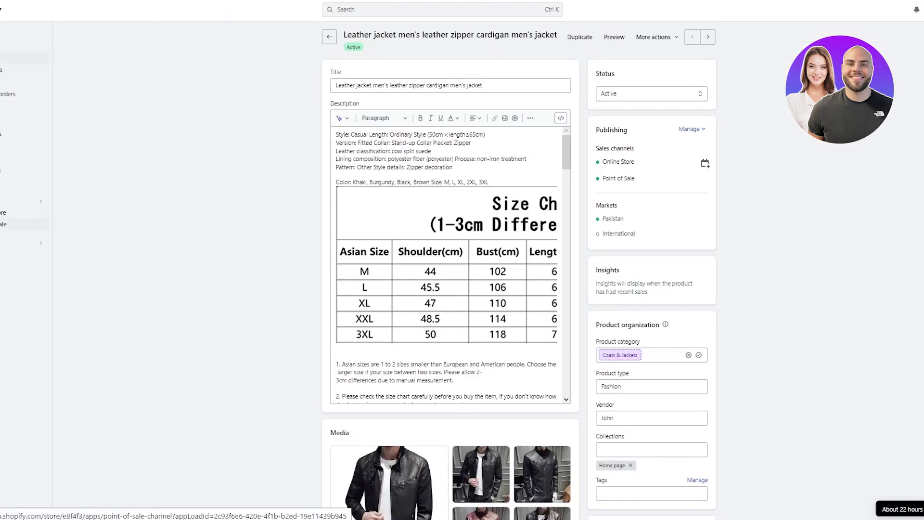
Switch to the Shopify admin and search the Shopify App Store for "judge".
click(29, 243)
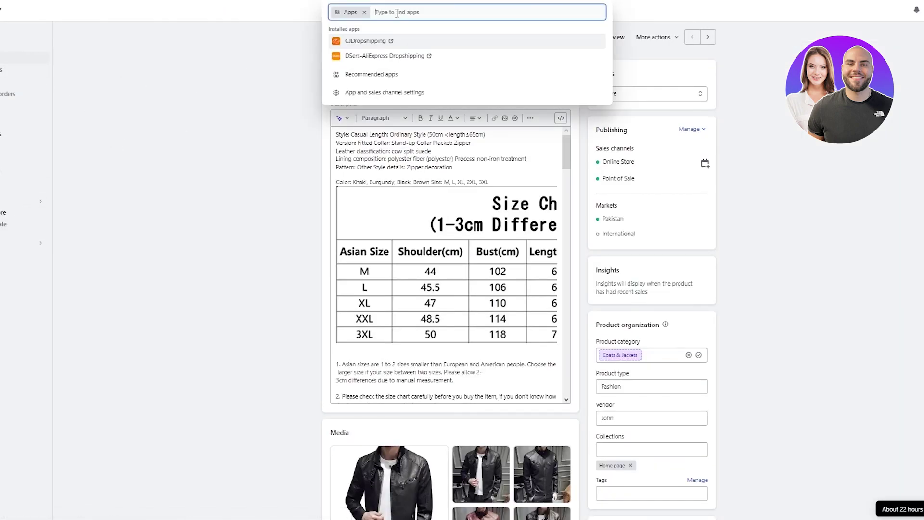
text(judge)
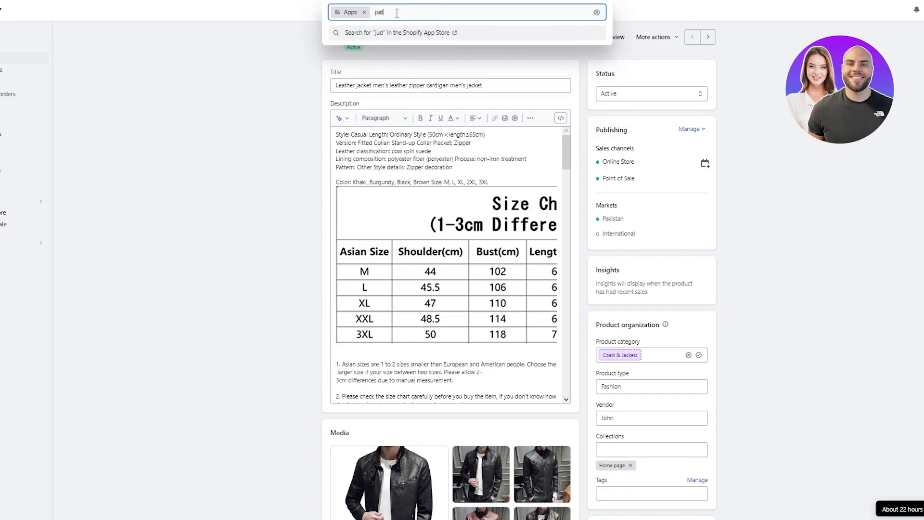
key(Return)
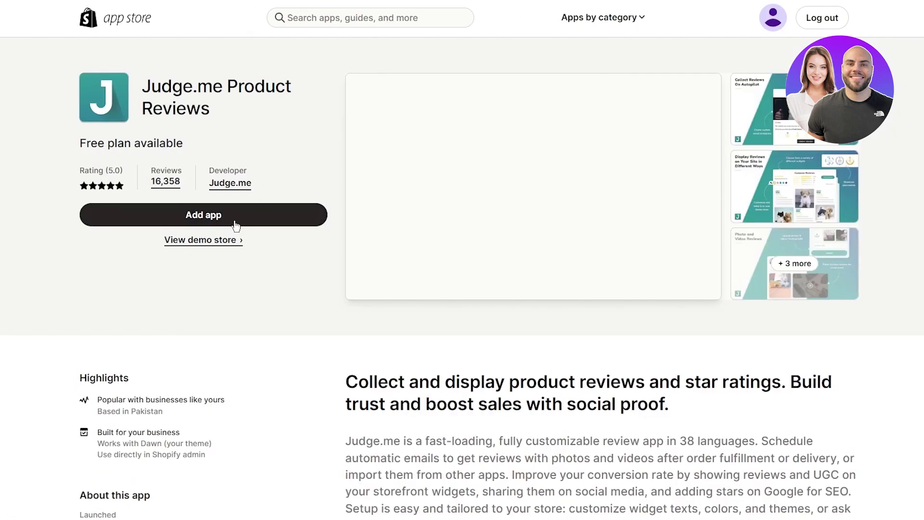
Add the Judge.me Product Reviews app and install it in My Store.
click(235, 225)
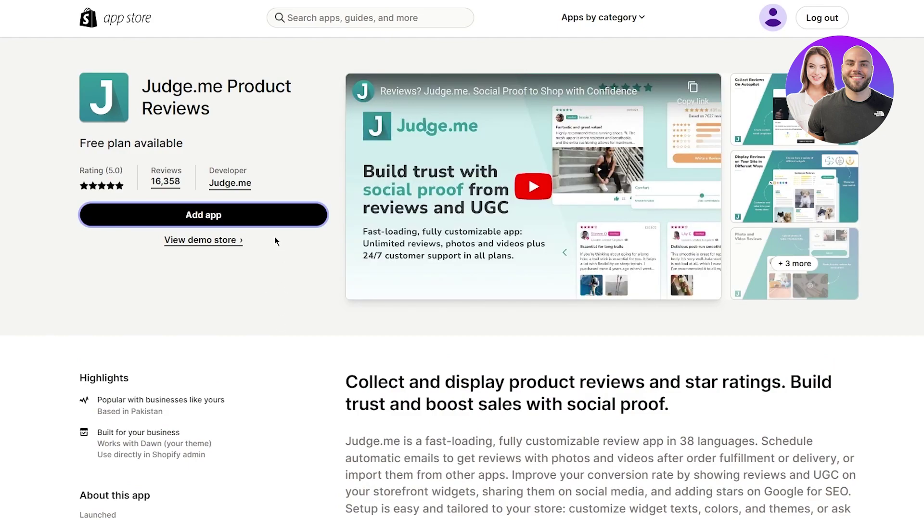
click(225, 221)
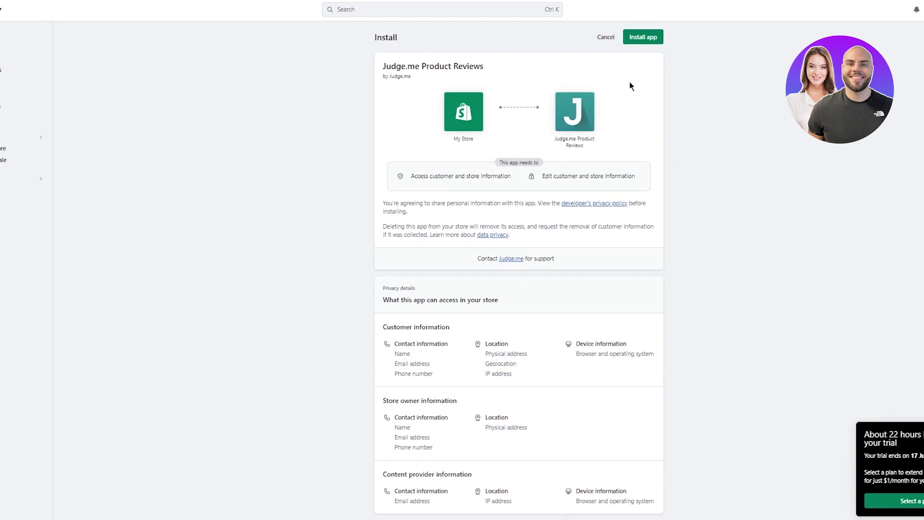
click(633, 39)
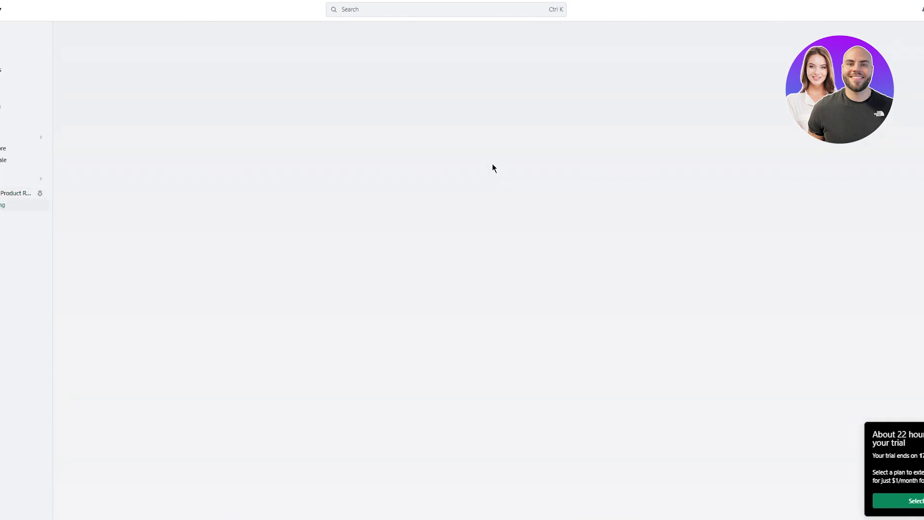
Set the Judge.me language to English and the install location to My current theme (Default), and continue the setup.
click(513, 167)
click(513, 166)
click(538, 204)
click(541, 213)
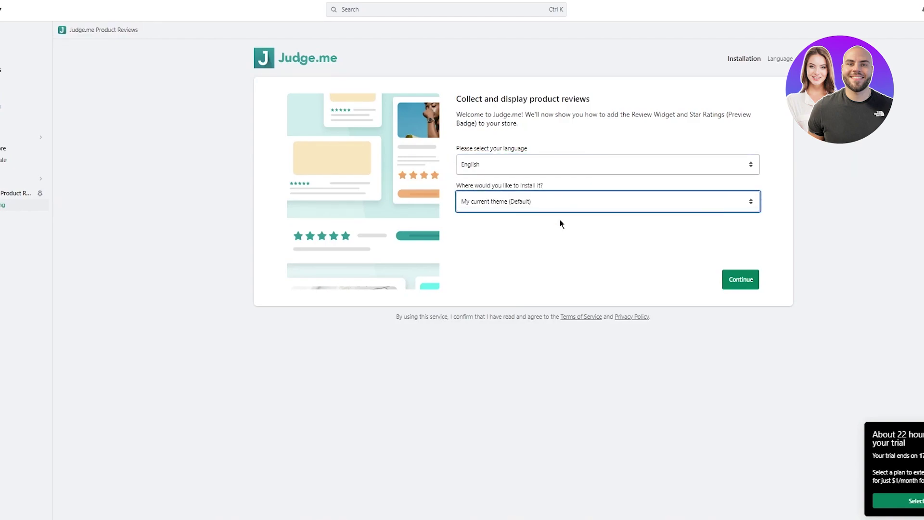
click(737, 277)
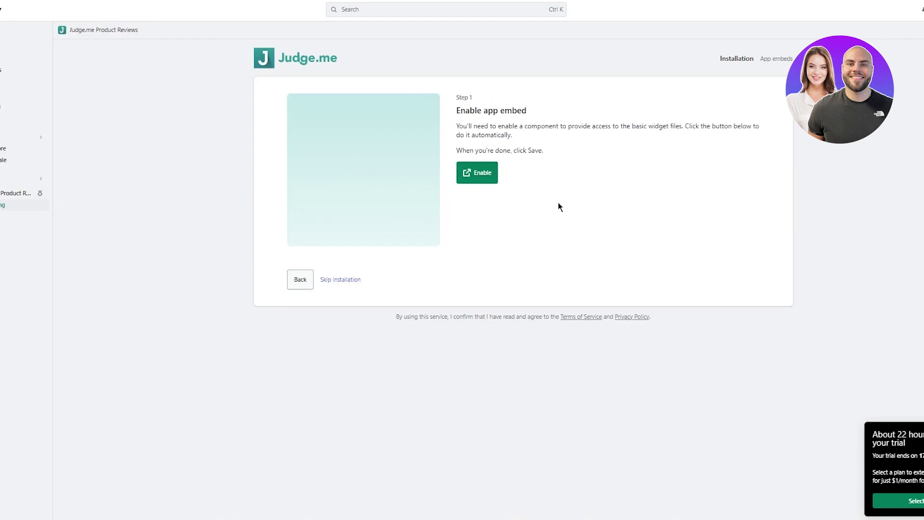
Enable the Judge.me Core Snippet app embed in the Dawn theme, save it and return to the setup.
click(488, 177)
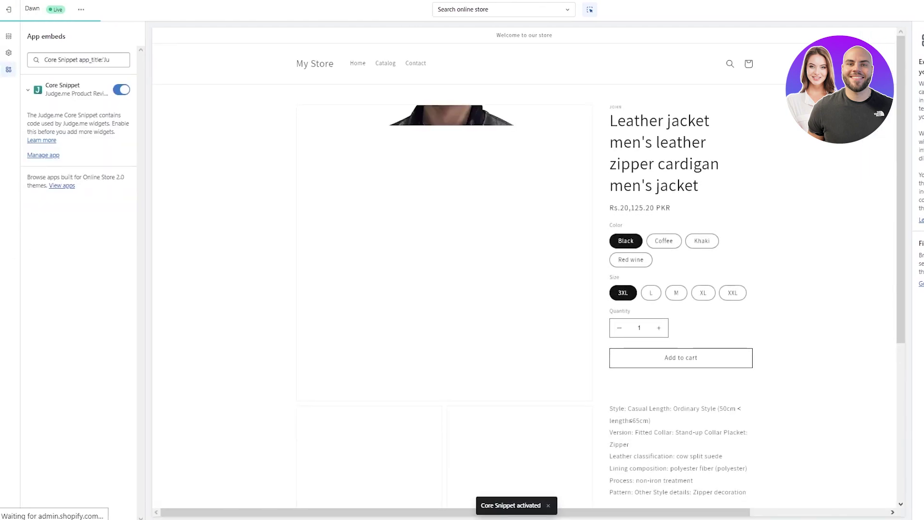
scroll(538, 246, down, 4)
scroll(538, 247, up, 4)
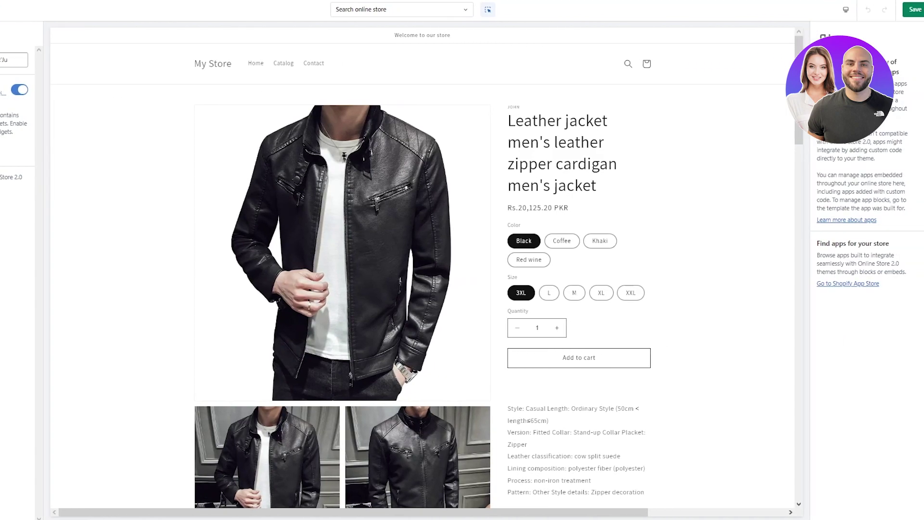
click(910, 11)
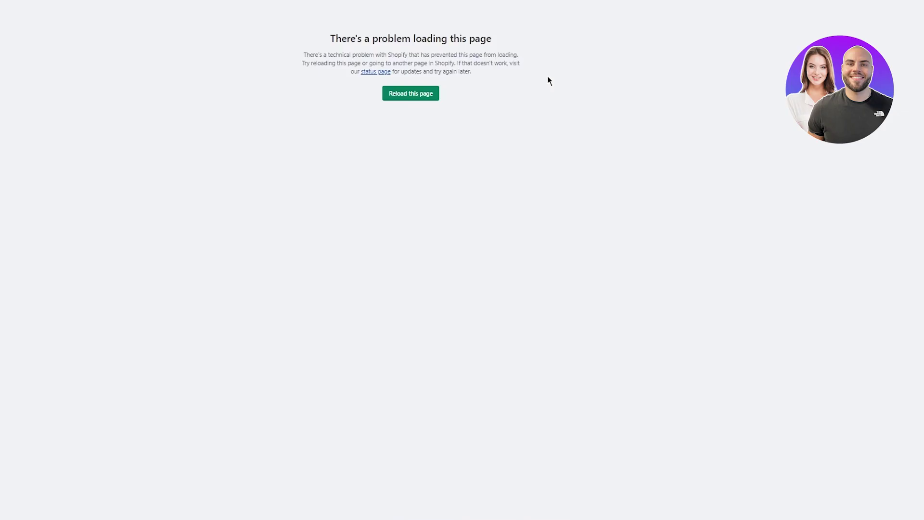
click(418, 313)
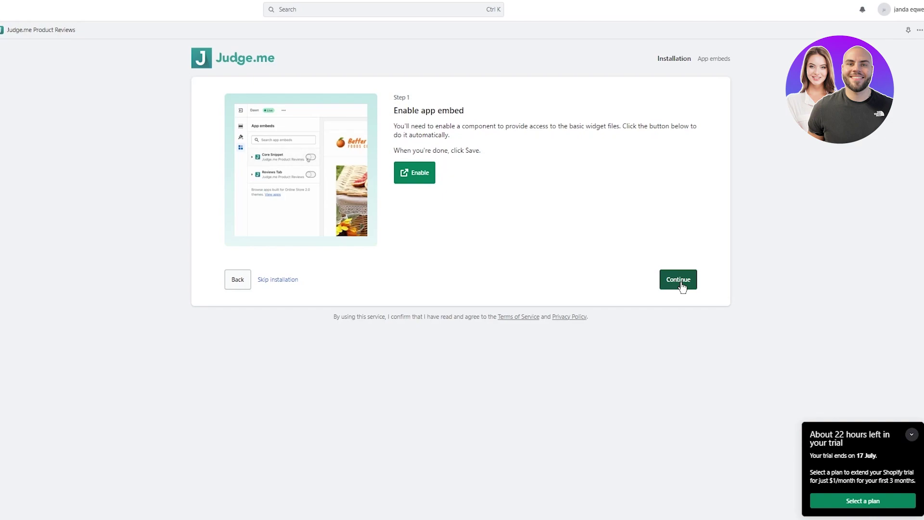
Continue to the Review Widget setup, add the widget to Dawn's Default product template, and check its sample reviews in the product page preview.
click(682, 284)
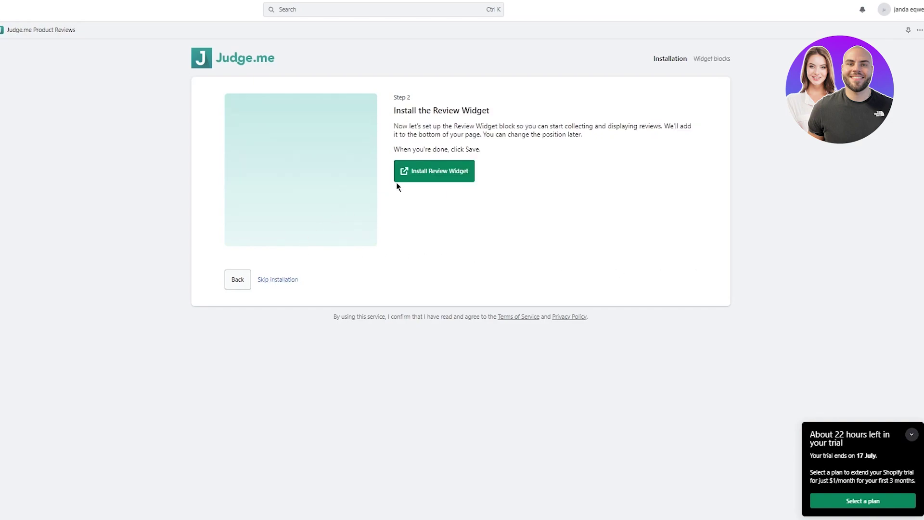
click(433, 174)
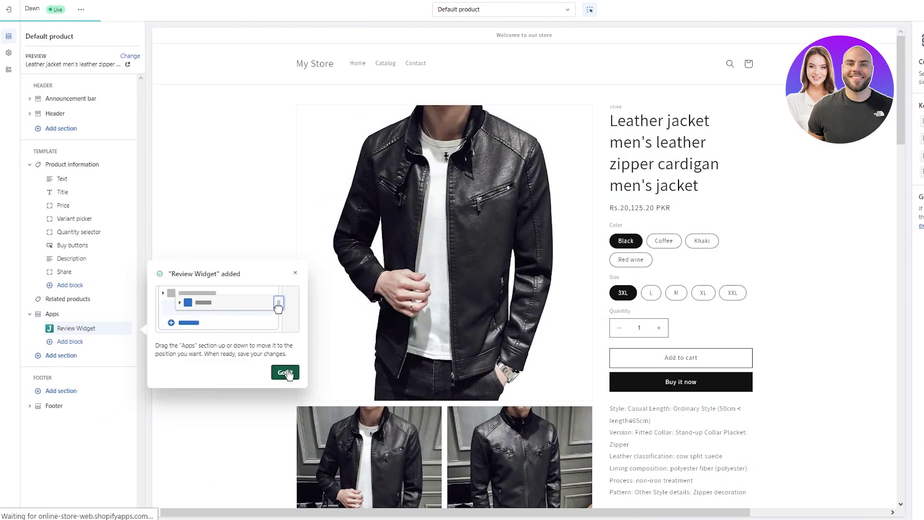
click(286, 373)
click(86, 330)
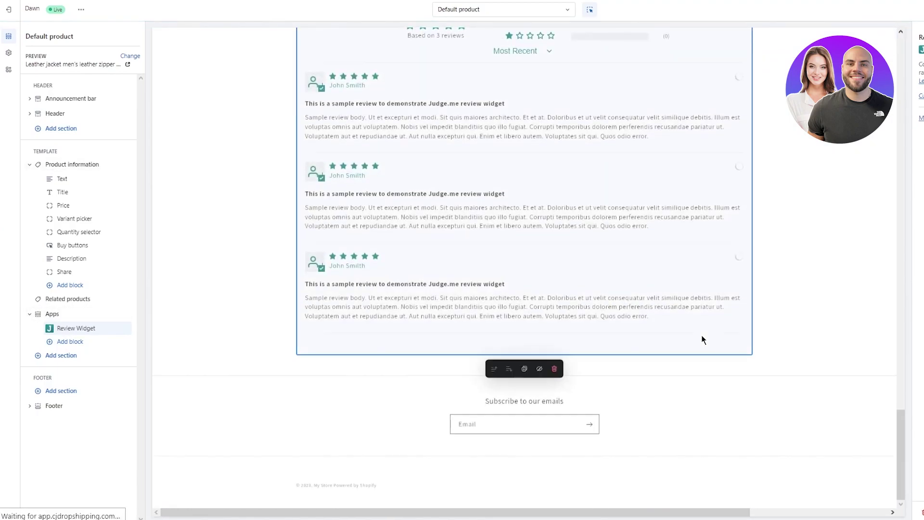
scroll(709, 333, up, 8)
scroll(731, 330, down, 5)
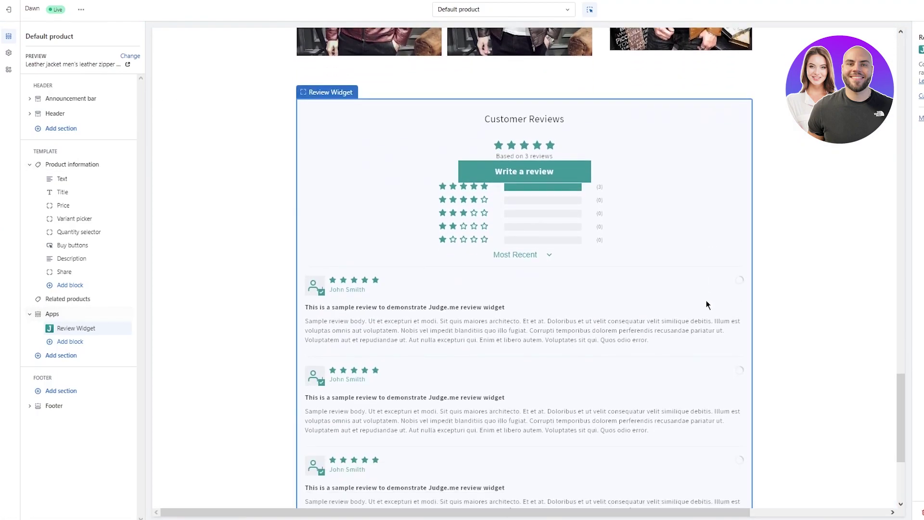
scroll(706, 301, down, 2)
click(245, 212)
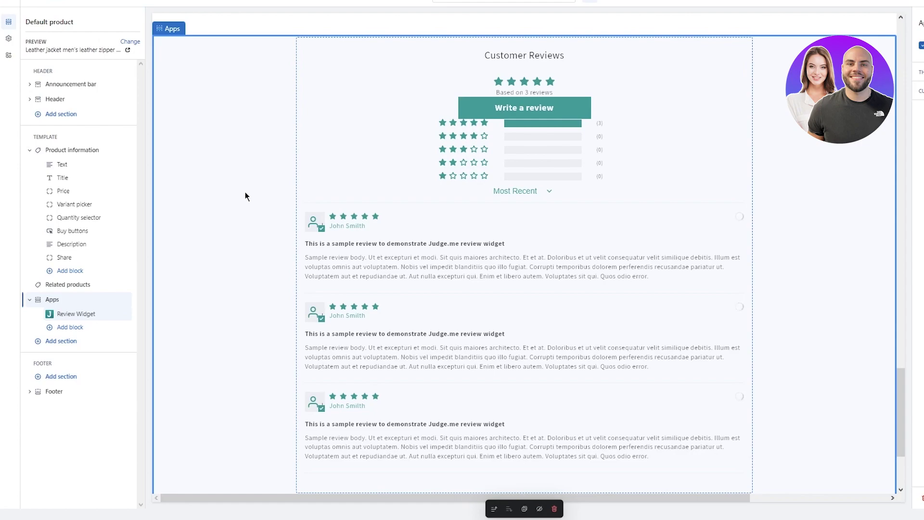
scroll(763, 246, up, 10)
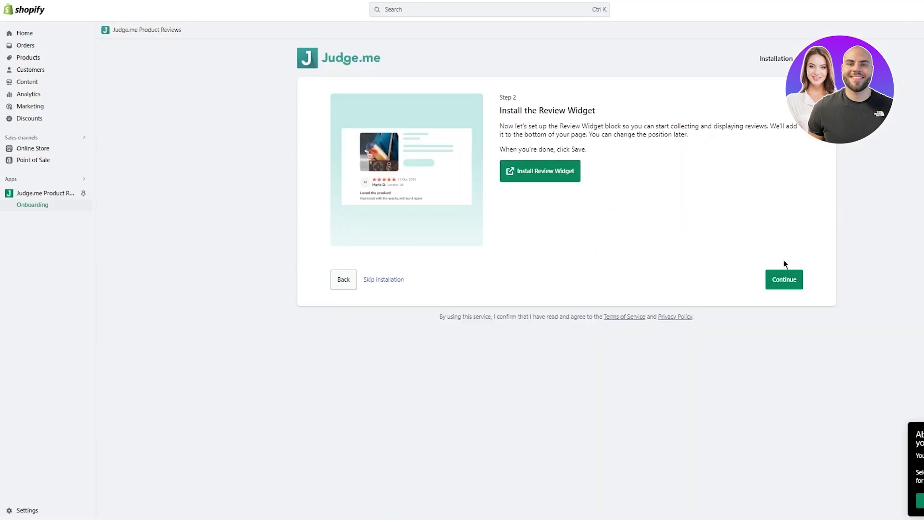
Go back to the app embed step, then launch the Review Widget installation again and continue the Judge.me setup.
click(781, 277)
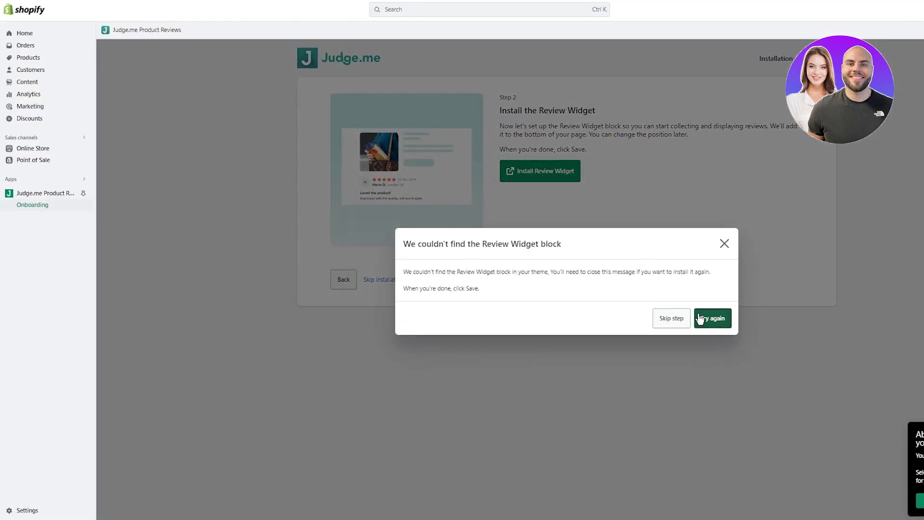
click(724, 244)
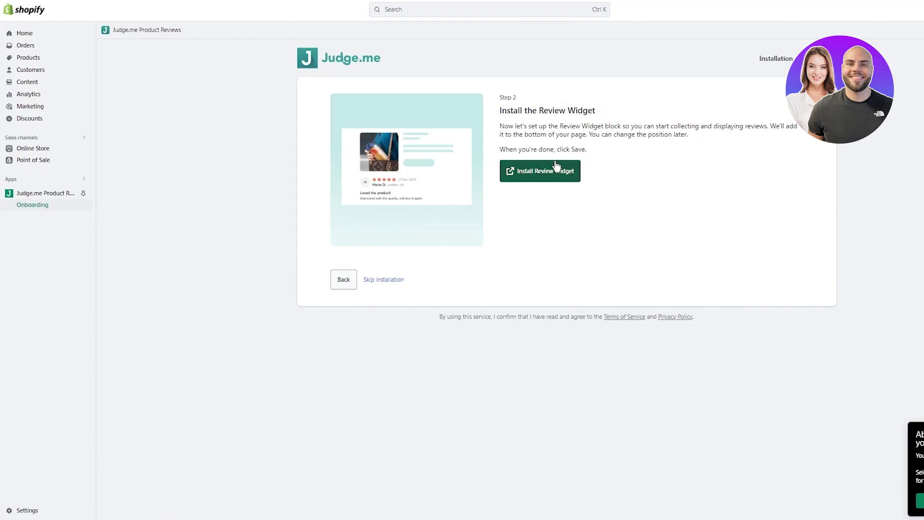
click(343, 279)
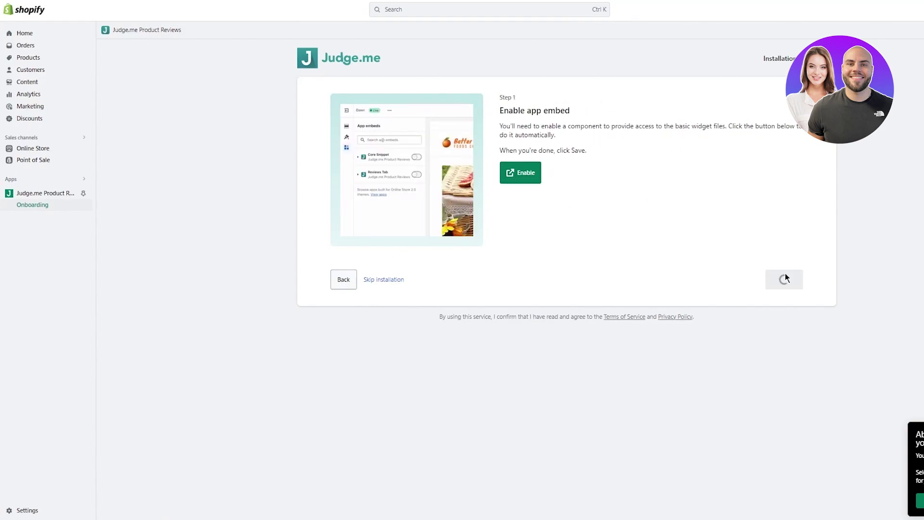
click(545, 178)
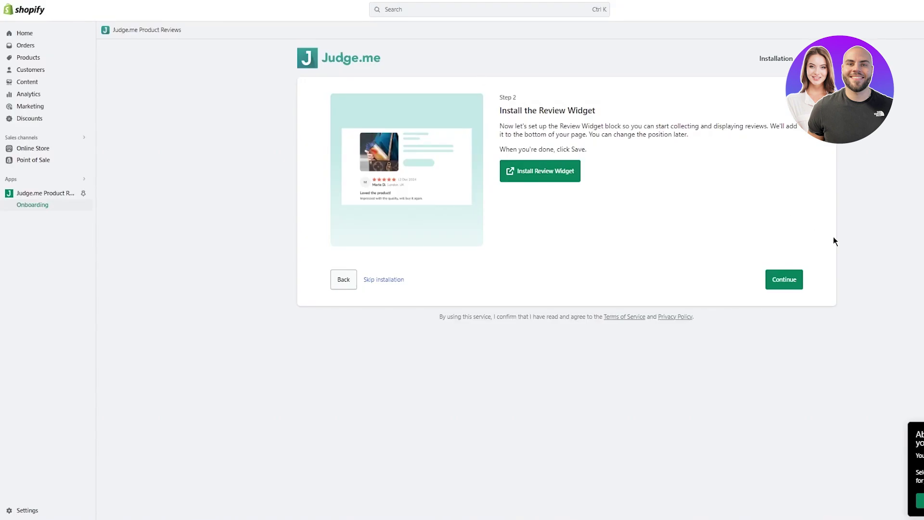
click(778, 277)
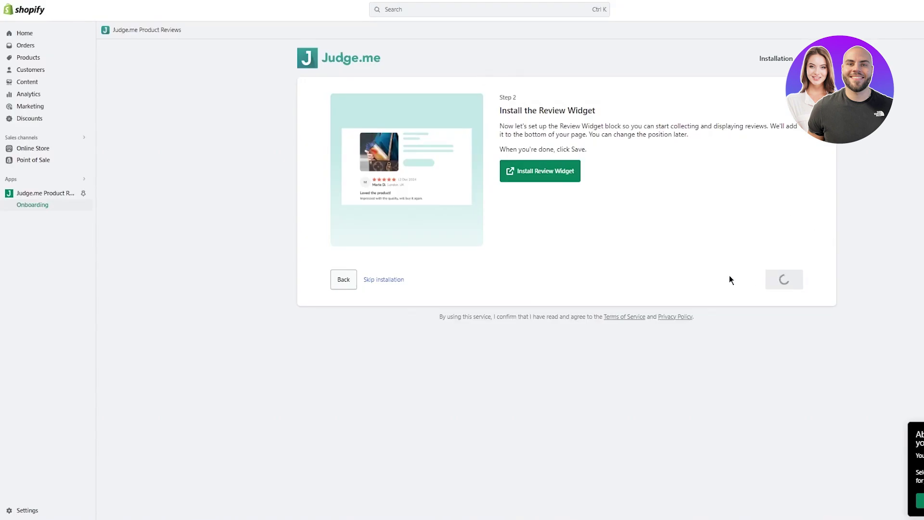